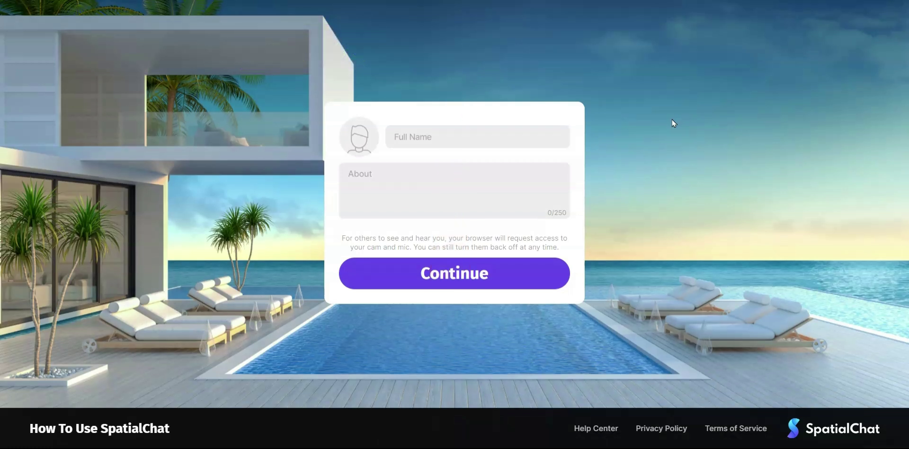
- Enter the participant's full name and fill in the About description as "Professor"
click(488, 138)
text(Kiersten)
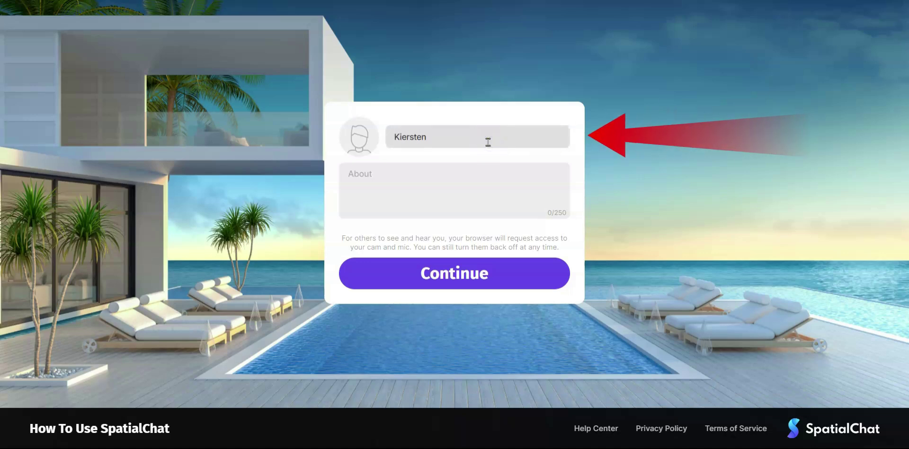
click(467, 175)
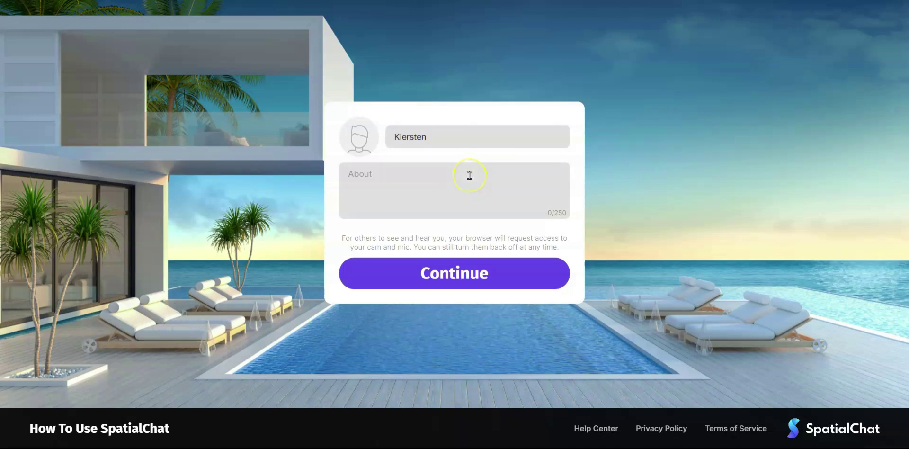
text(Professor)
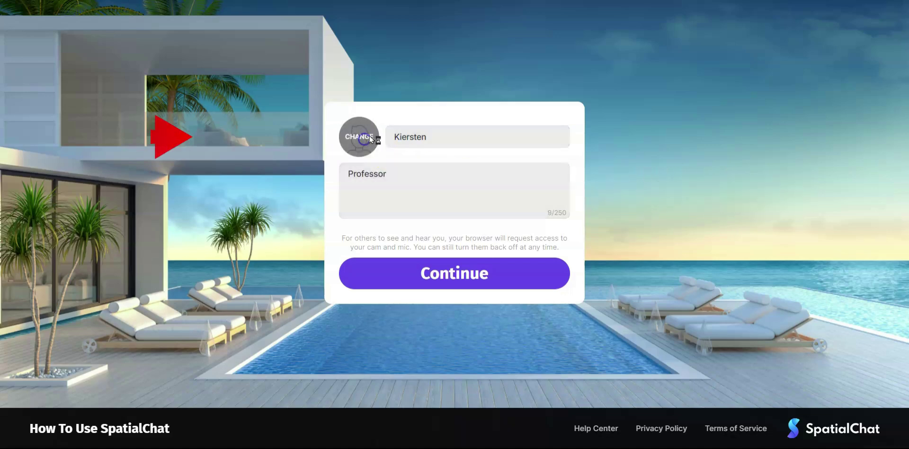
- Set the profile avatar from the Desktop image named Picture, with the circular crop framing the face
click(370, 135)
click(46, 51)
double_click(187, 50)
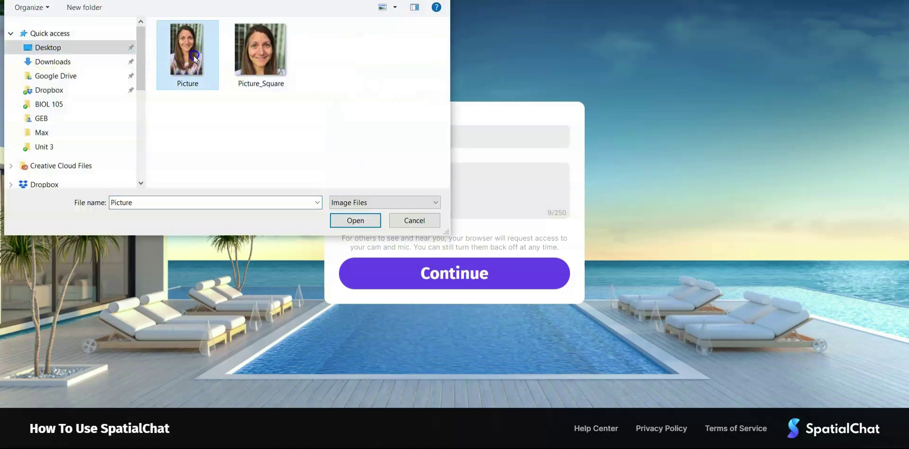
drag(493, 228, 480, 199)
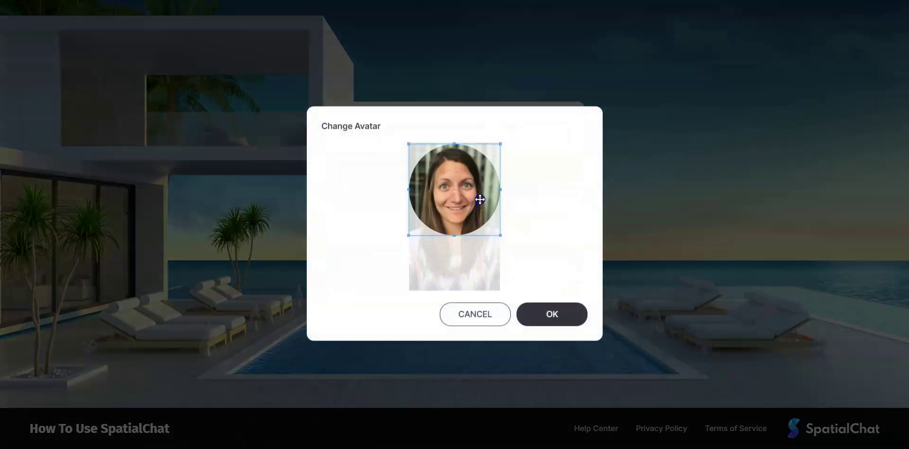
click(570, 315)
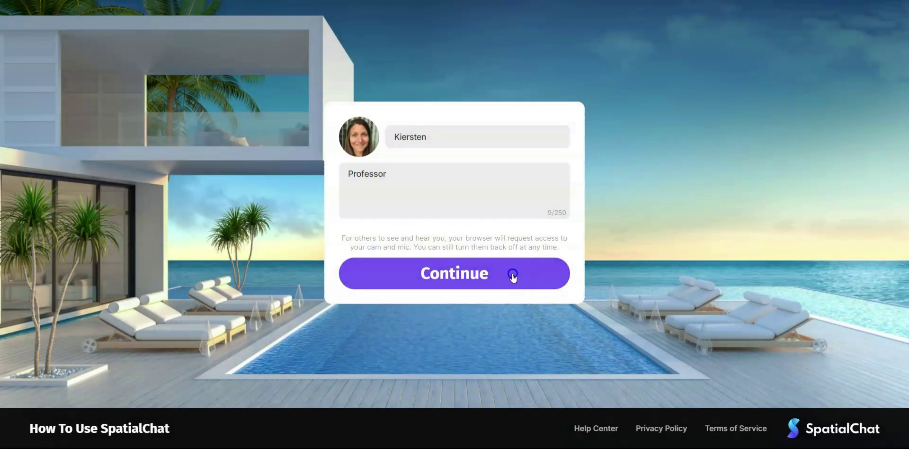
- Proceed past the profile form, allow microphone and camera use, and dismiss the introductory avatar tour in the joined space
click(514, 274)
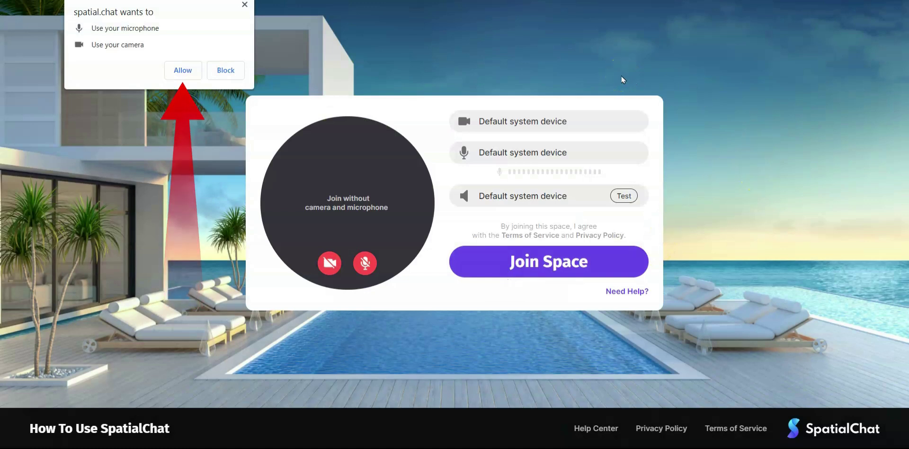
click(177, 70)
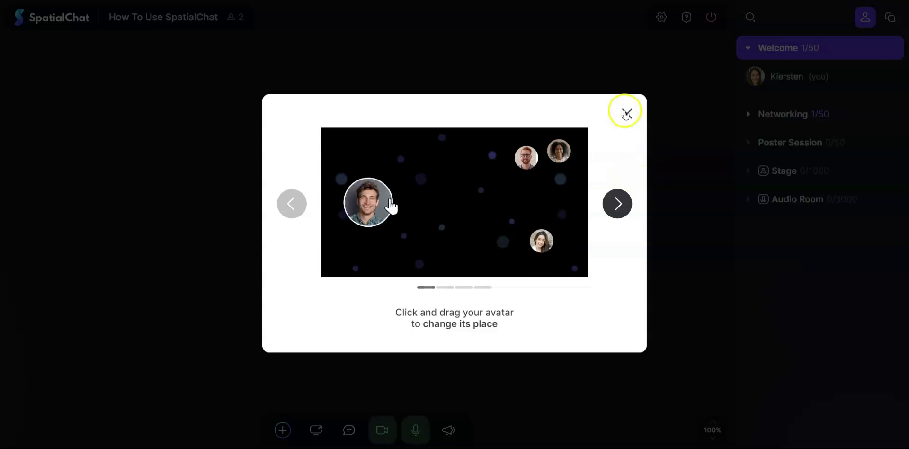
click(627, 113)
- Move your own avatar a short distance up within the seating area of the Welcome room
scroll(507, 232, up, 3)
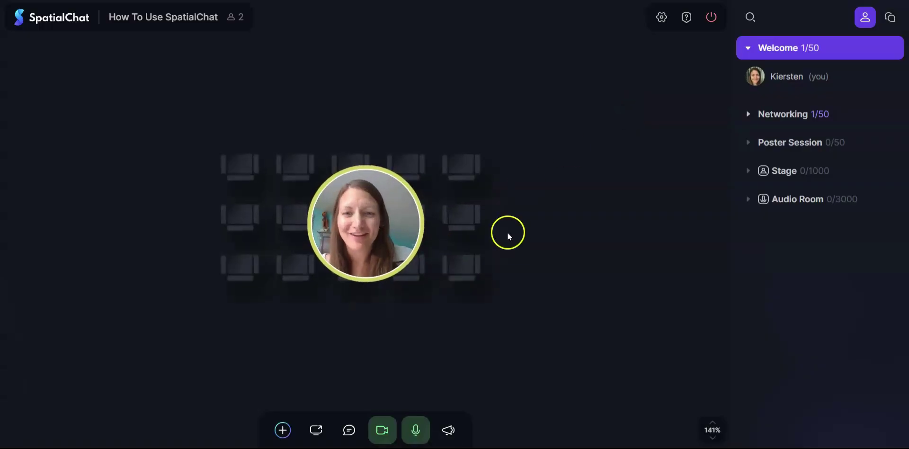
drag(385, 220, 397, 159)
drag(546, 87, 176, 137)
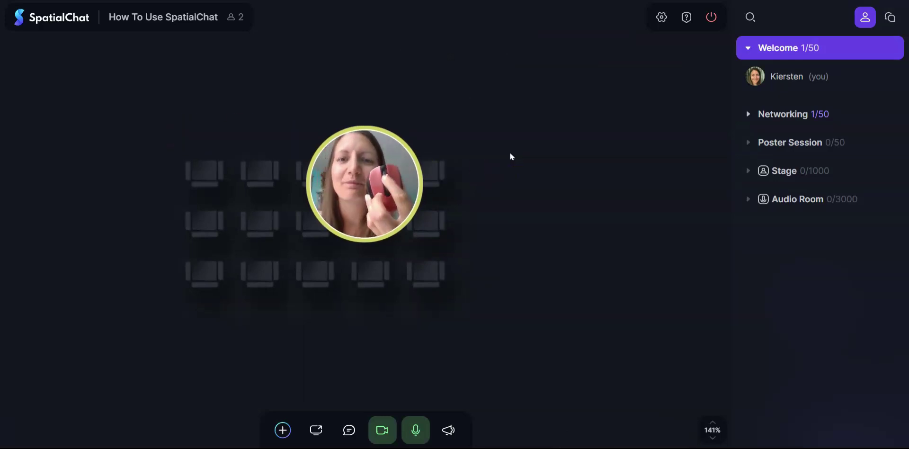
- Examine the Welcome room by zooming in and out and panning around its seating area
scroll(511, 156, down, 5)
scroll(510, 155, up, 4)
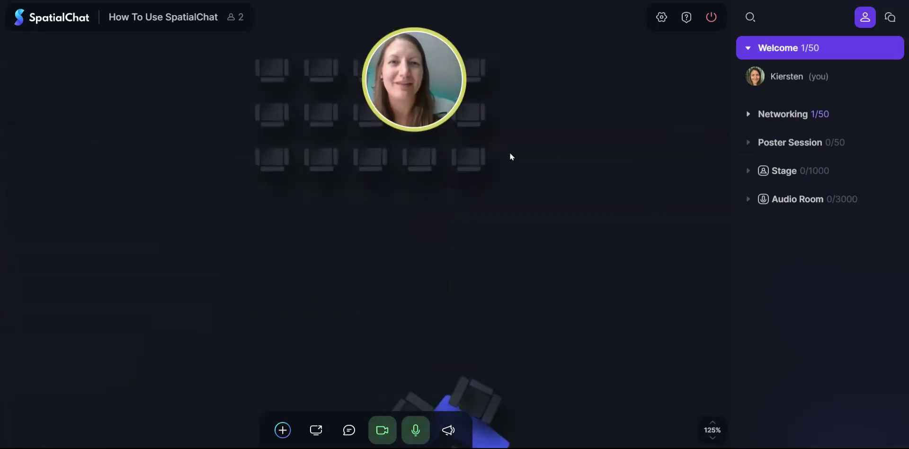
drag(518, 150, 486, 214)
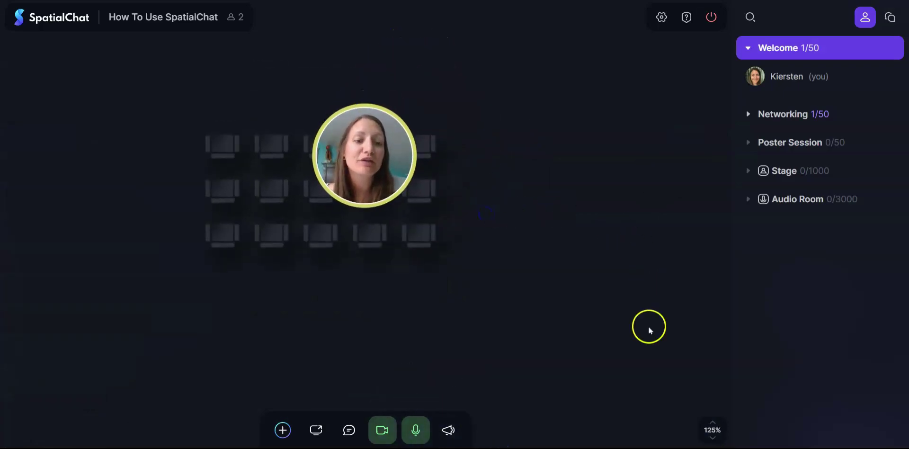
mouse_move(711, 430)
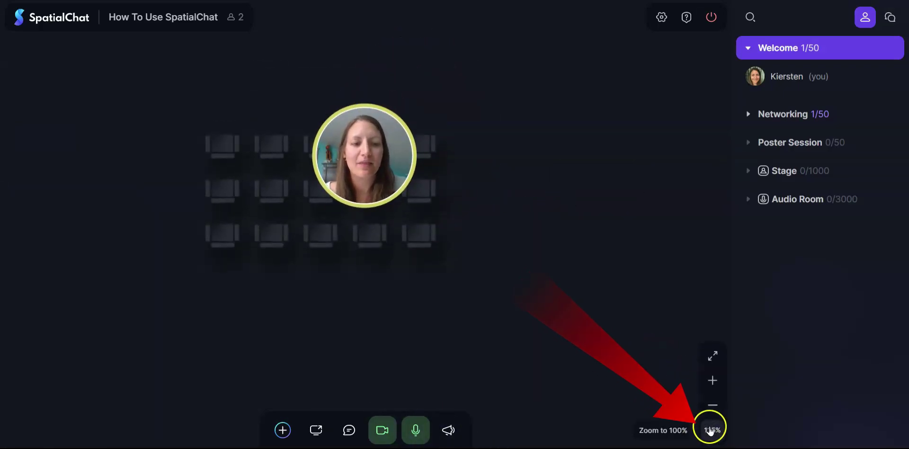
click(714, 382)
click(713, 405)
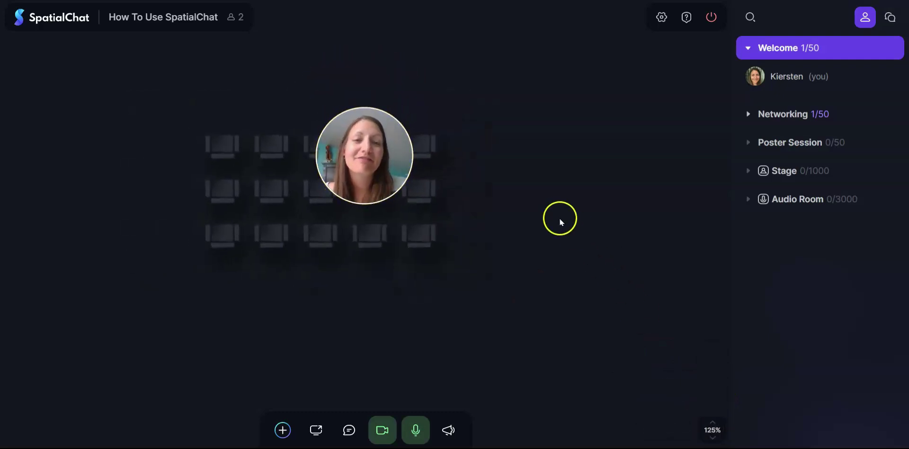
scroll(545, 215, up, 2)
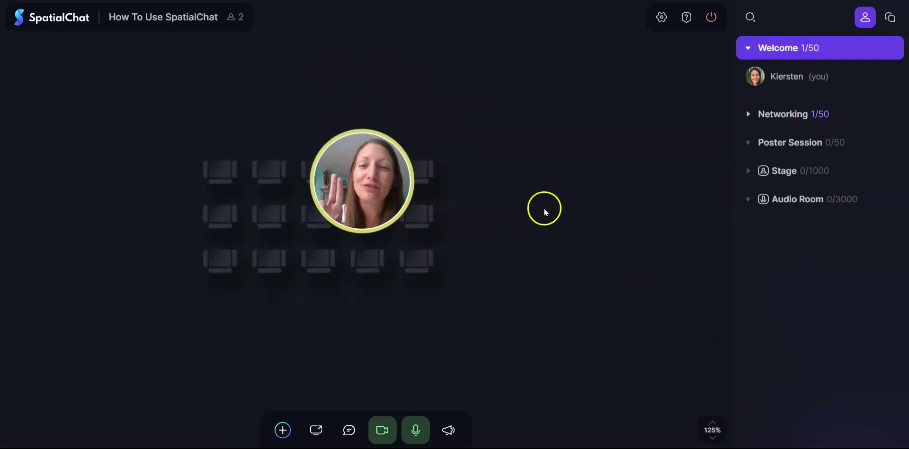
scroll(544, 209, down, 3)
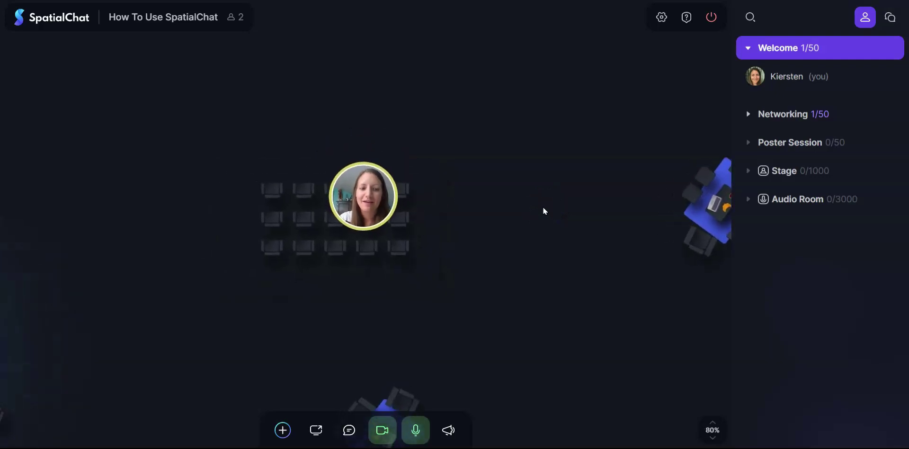
scroll(542, 207, up, 1)
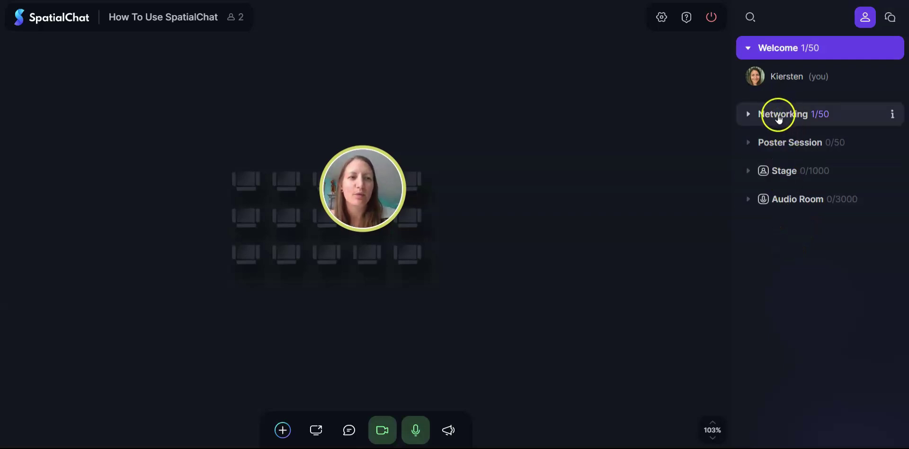
- Show who is in the Networking room and enter that room
click(752, 114)
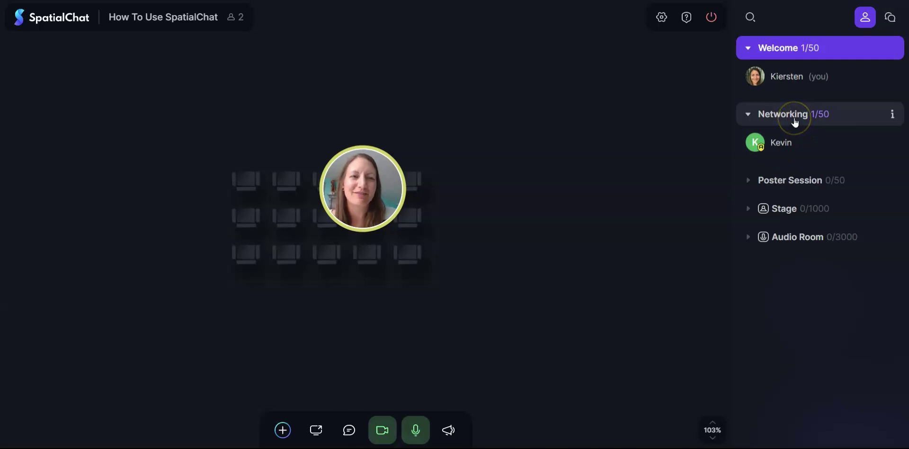
click(794, 118)
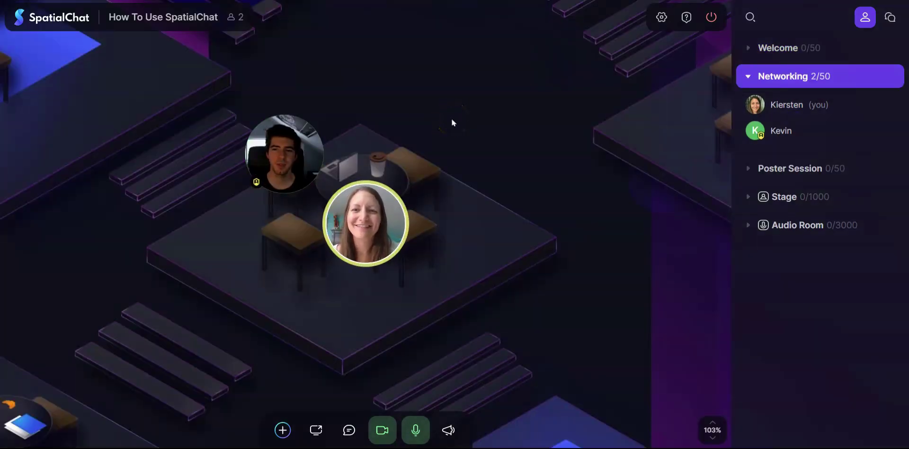
- Move your avatar from the middle table to the stairs near the next table platform, away from the other participant
scroll(463, 132, down, 5)
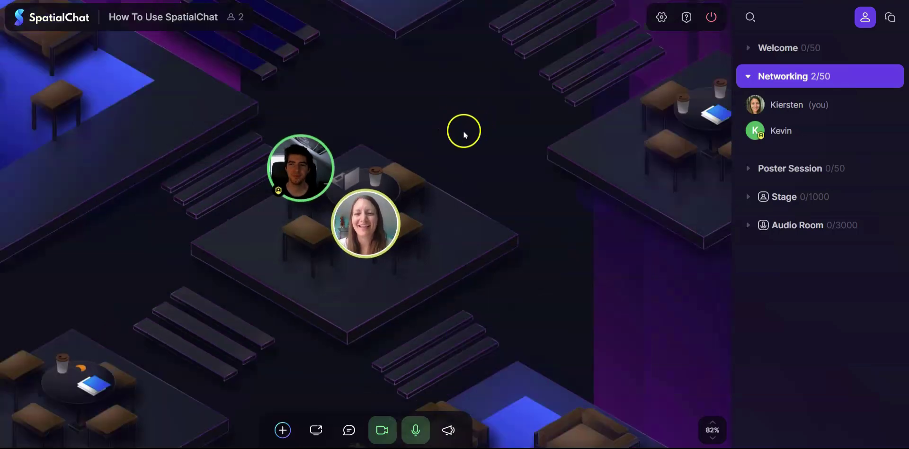
scroll(464, 134, down, 4)
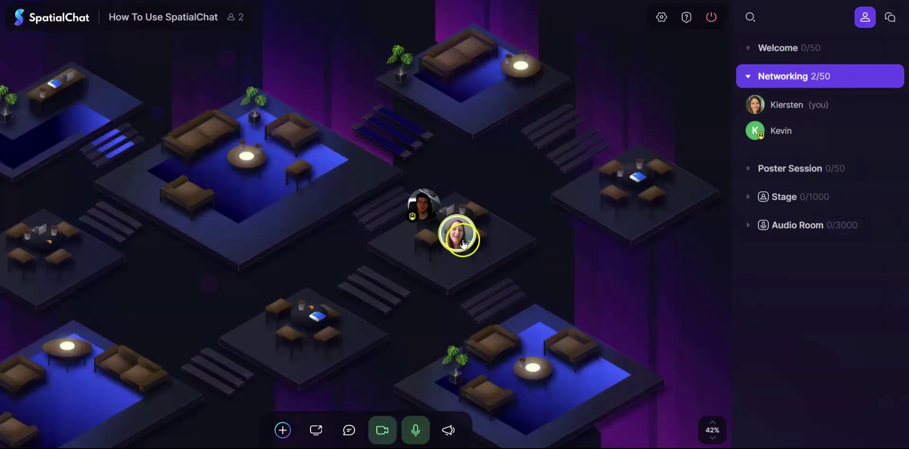
drag(470, 240, 569, 155)
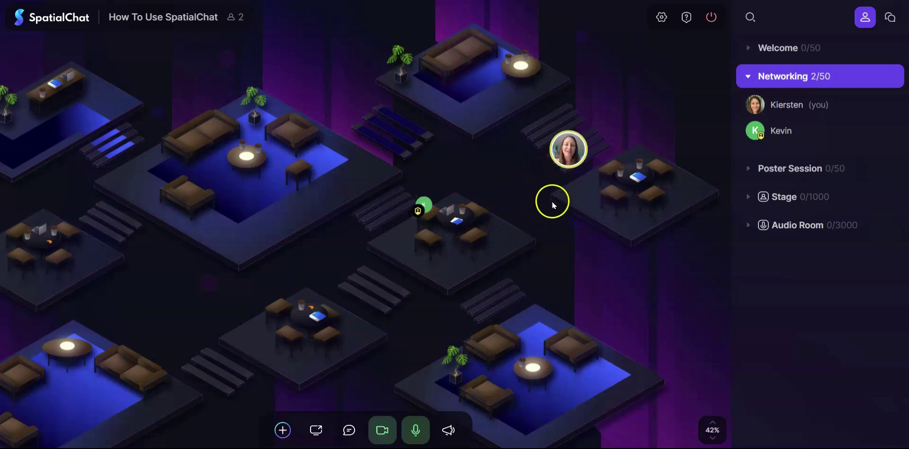
- Jump your avatar directly to the other participant listed in the Networking room
scroll(615, 177, up, 10)
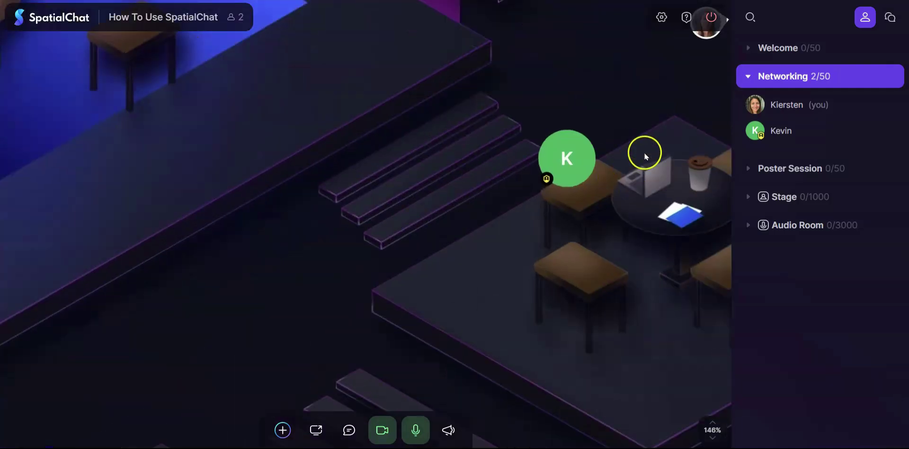
scroll(337, 246, down, 2)
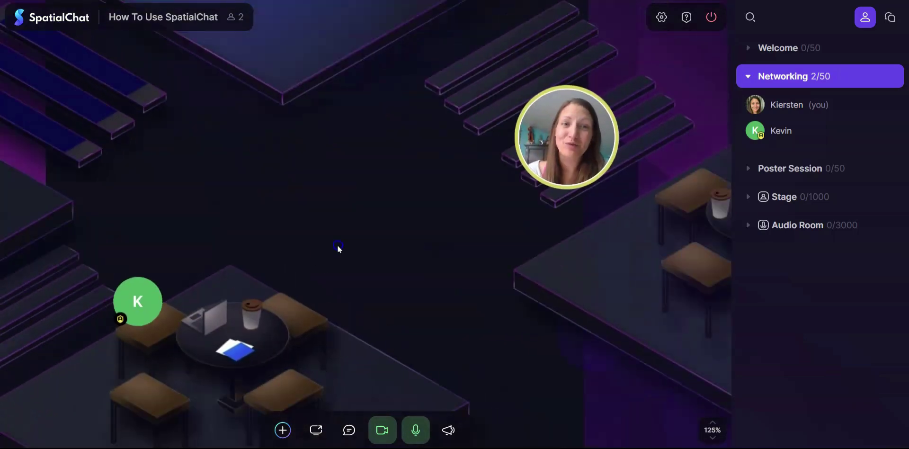
scroll(340, 241, down, 3)
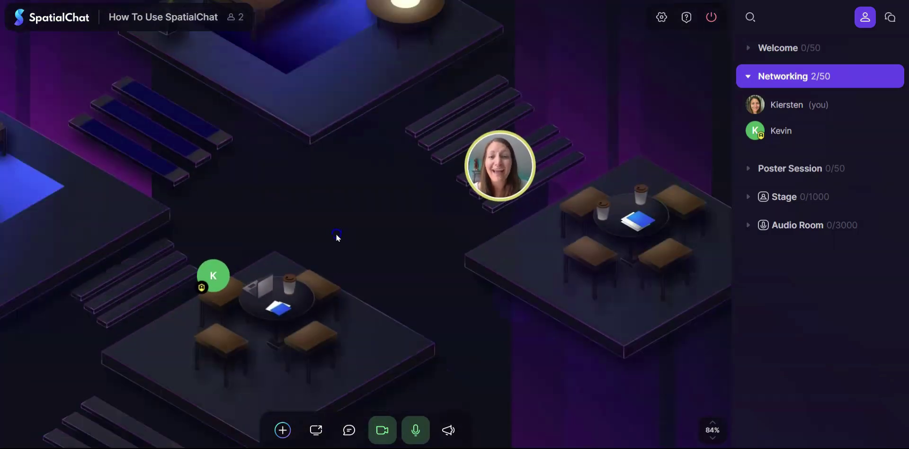
click(373, 231)
click(786, 134)
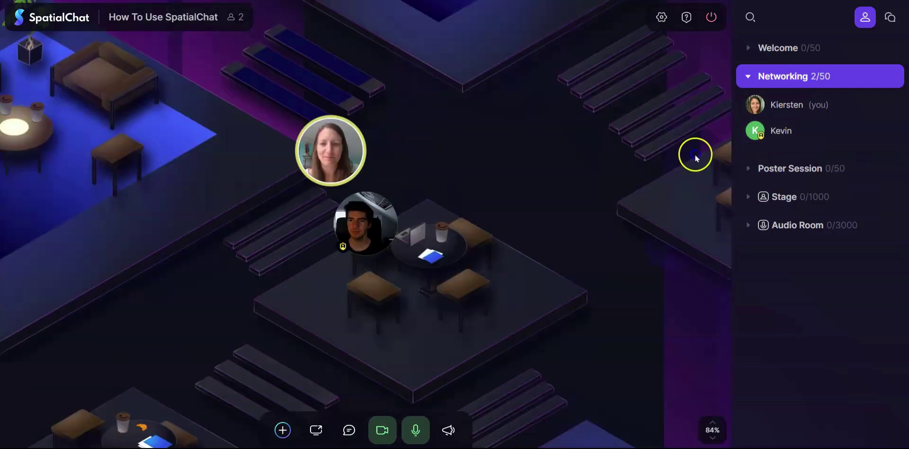
- Move your avatar away from the other participant again, placing it by the stairs below the sofa platform
drag(345, 178, 567, 137)
drag(554, 198, 330, 293)
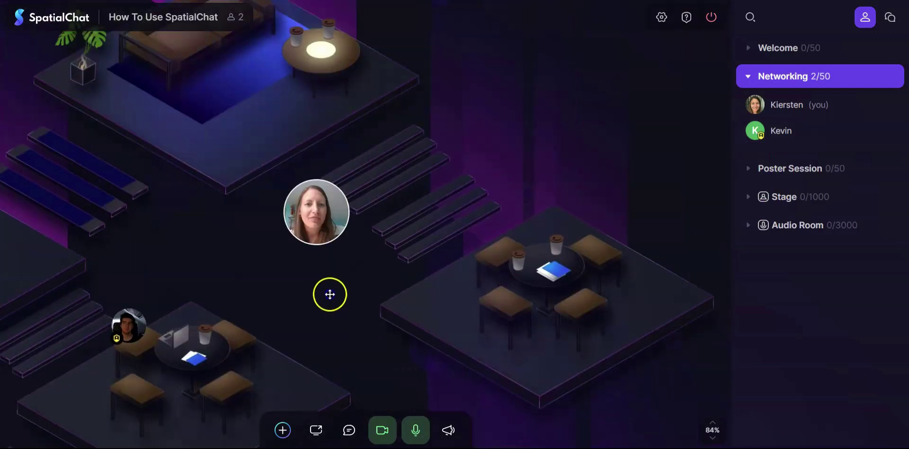
drag(327, 219, 388, 171)
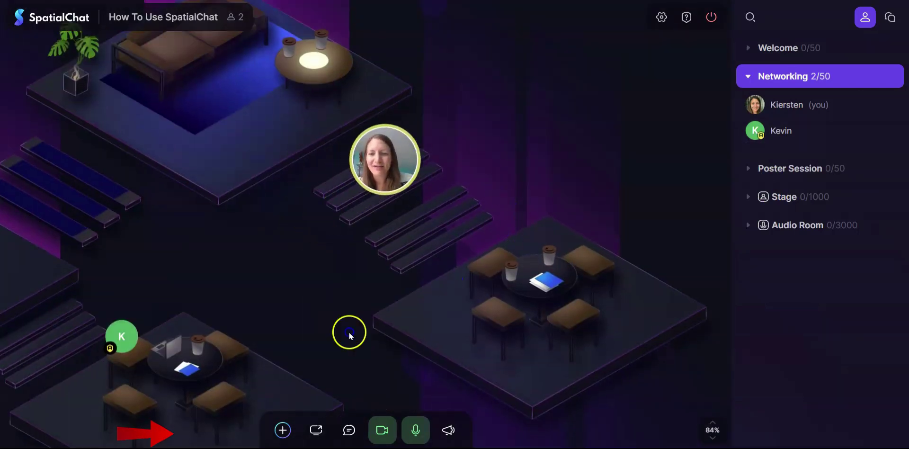
- Send a clapping-hands reaction from your avatar in the Networking room
click(342, 434)
click(366, 308)
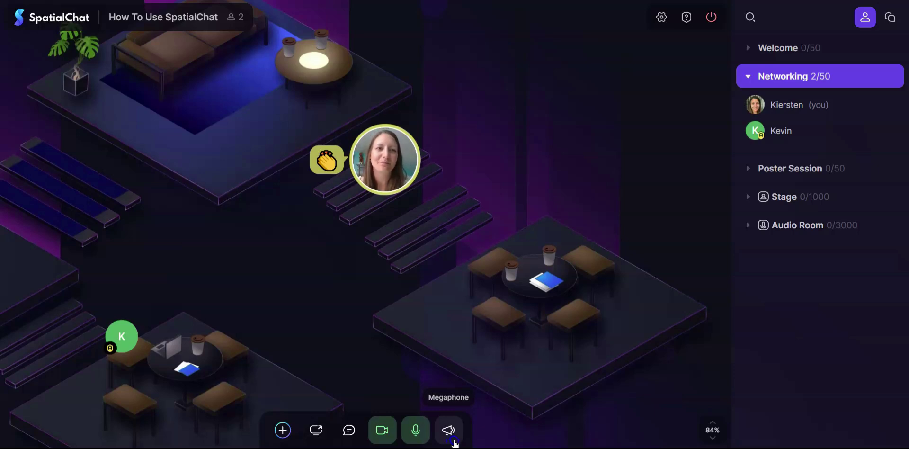
click(475, 388)
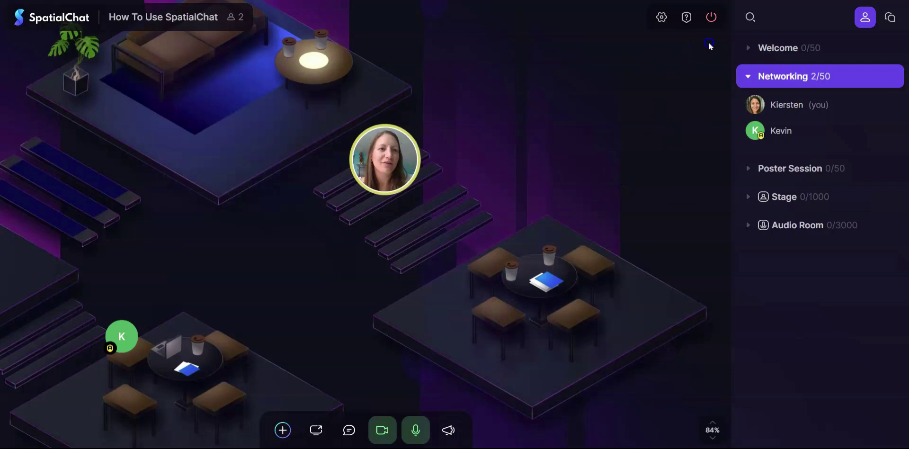
click(806, 134)
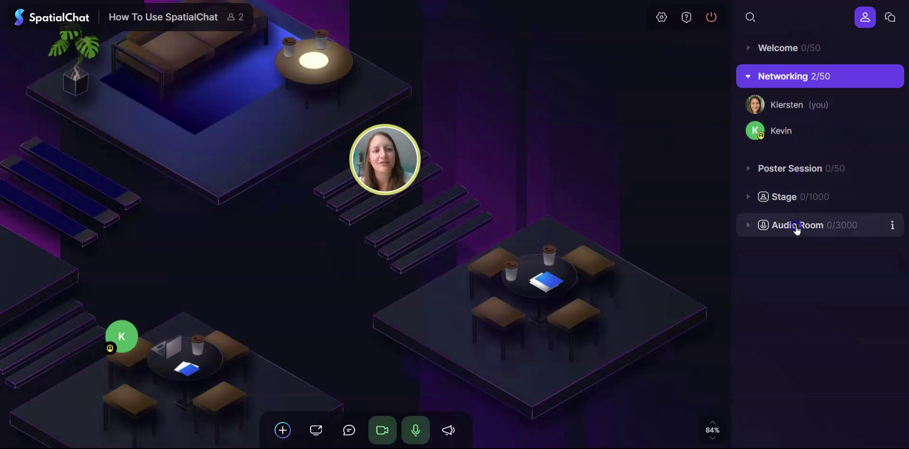
- View the Networking room's chat and its message field, and return to the room list
click(884, 20)
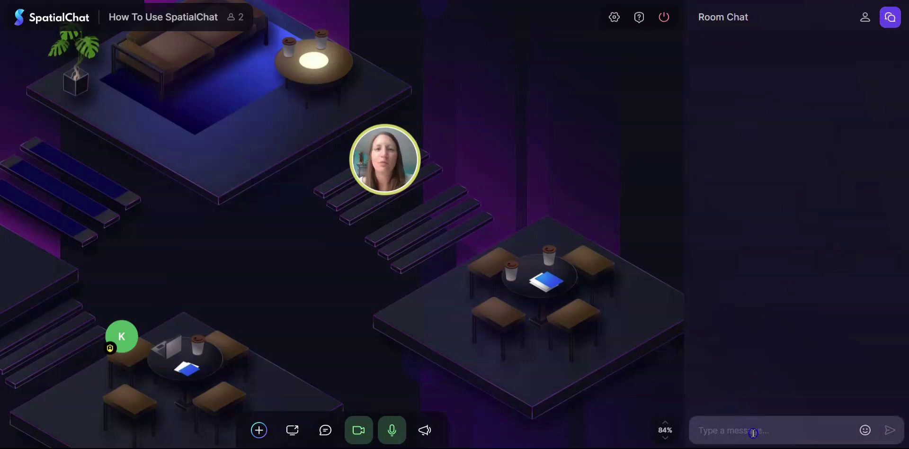
click(760, 198)
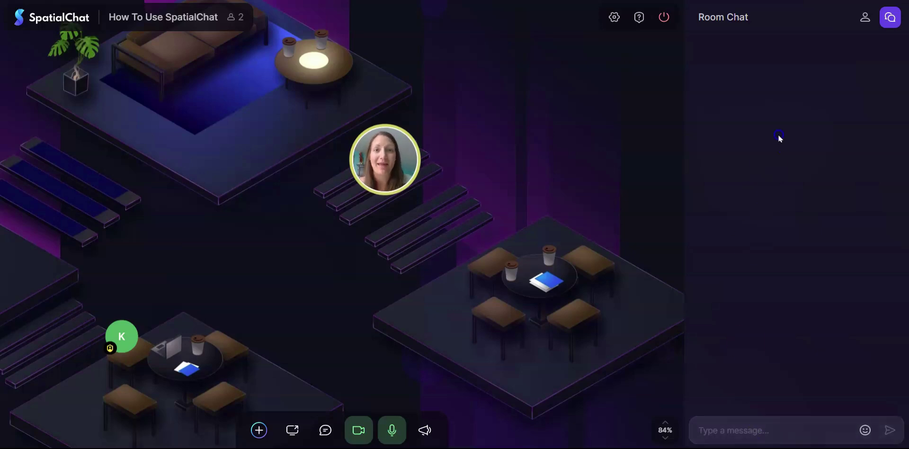
click(863, 20)
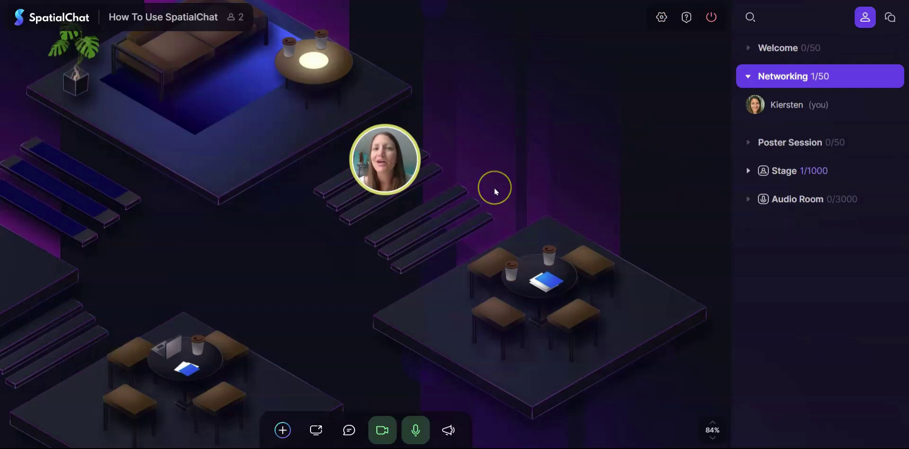
- Enter the Stage room and send a clapping-hands reaction to the presenter
drag(407, 153, 496, 138)
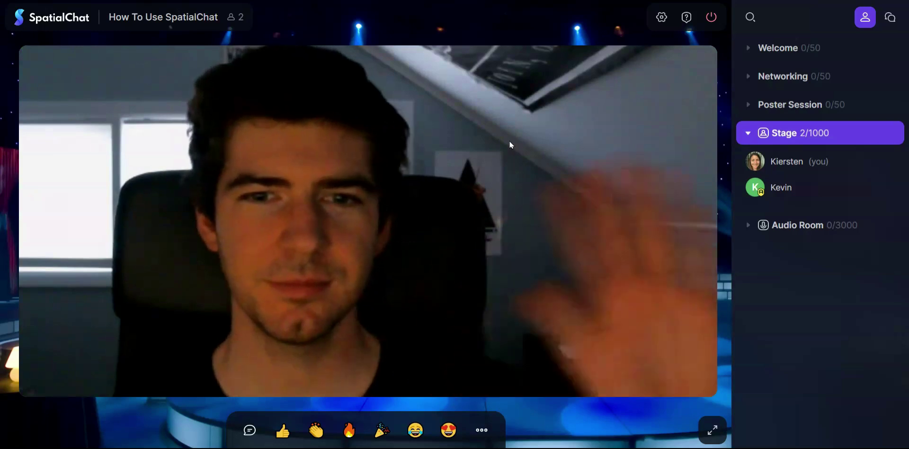
click(316, 430)
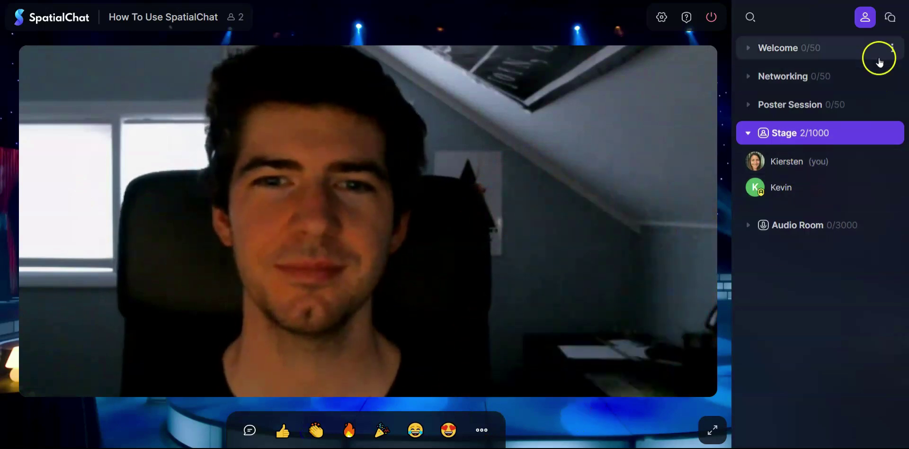
- View the Stage room's chat messages and return to the list of rooms
click(890, 32)
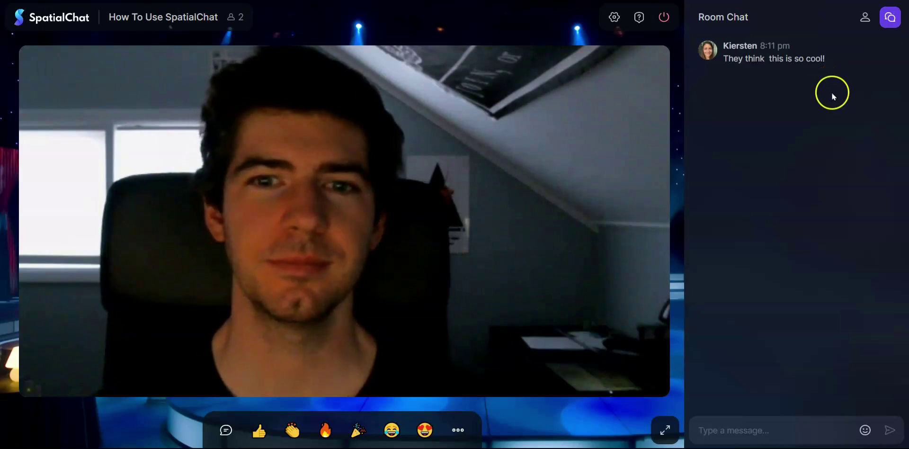
click(865, 17)
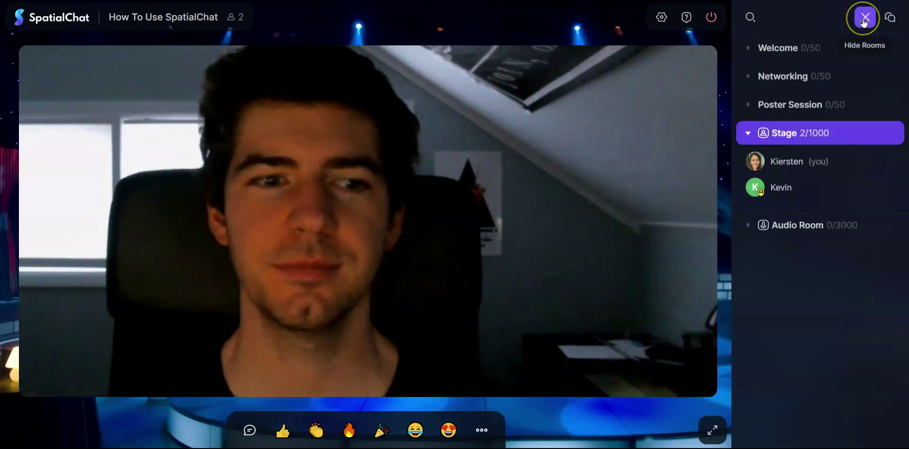